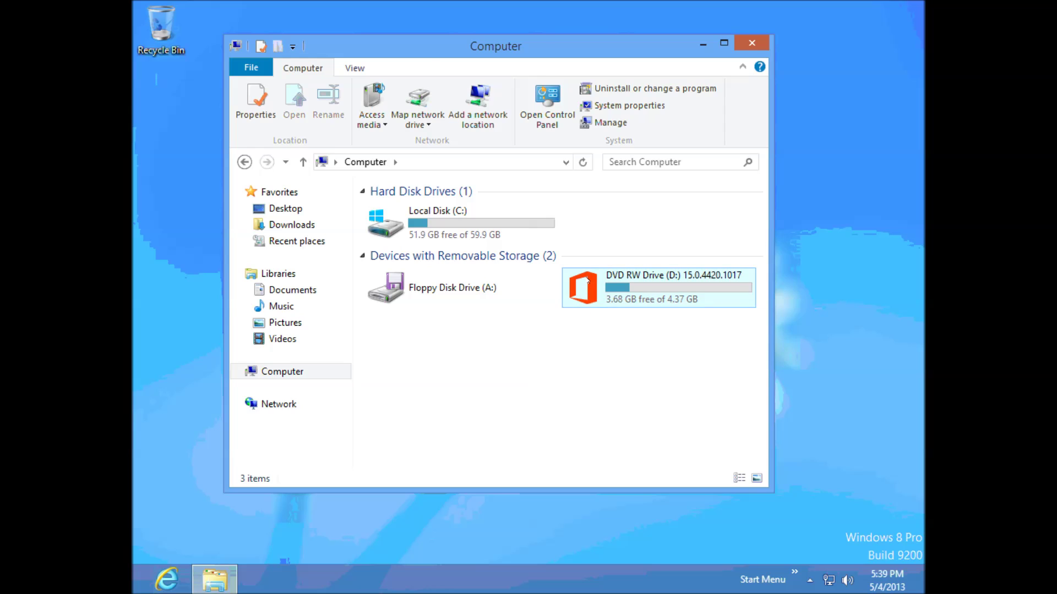
- Launch the Office setup from DVD RW Drive (D:) and approve the User Account Control prompt
double_click(590, 294)
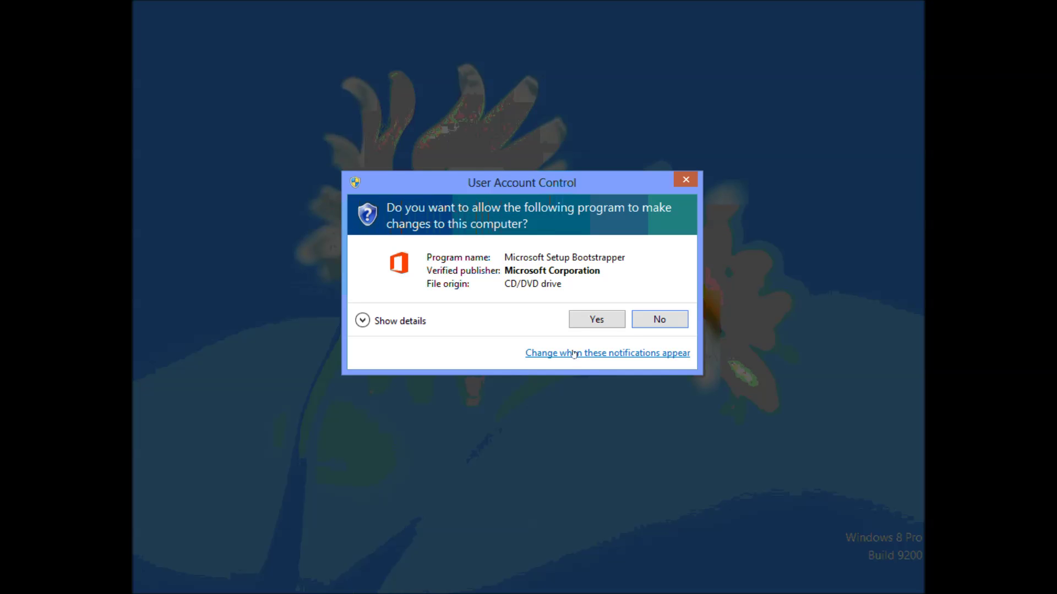
click(611, 323)
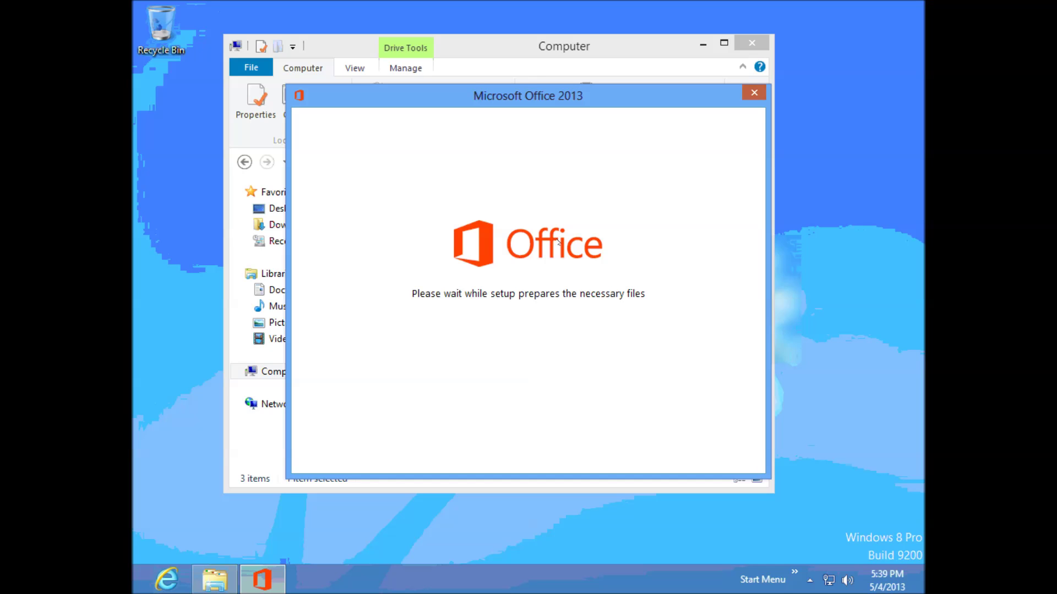
- Accept the Office 2013 license terms and choose the customised installation
click(353, 437)
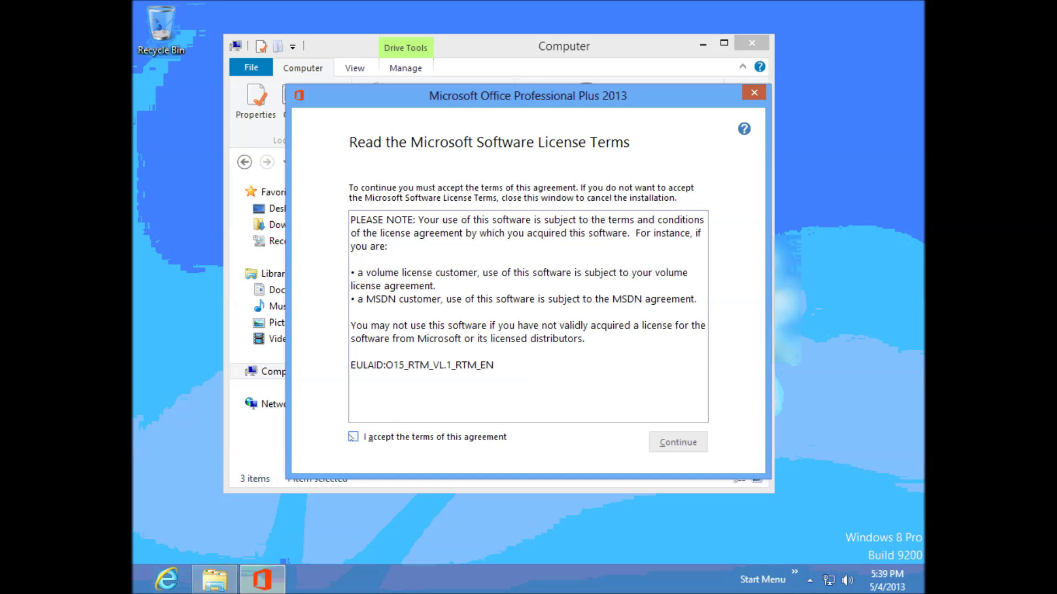
click(677, 443)
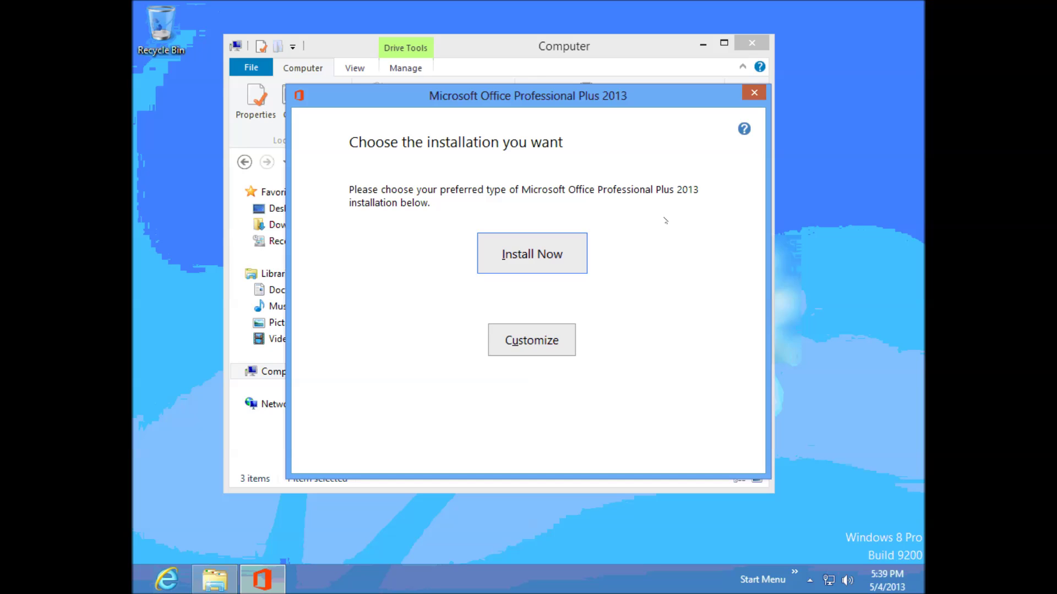
click(538, 345)
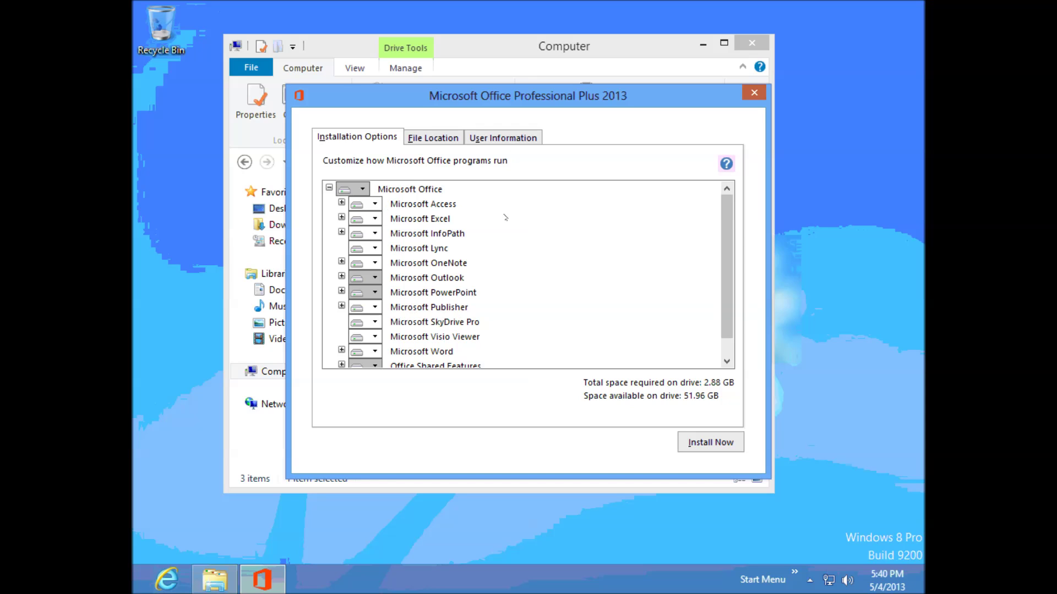
- Set Access, InfoPath, Lync, OneNote and Outlook to Not Available, cutting required space to 2.38 GB
click(375, 204)
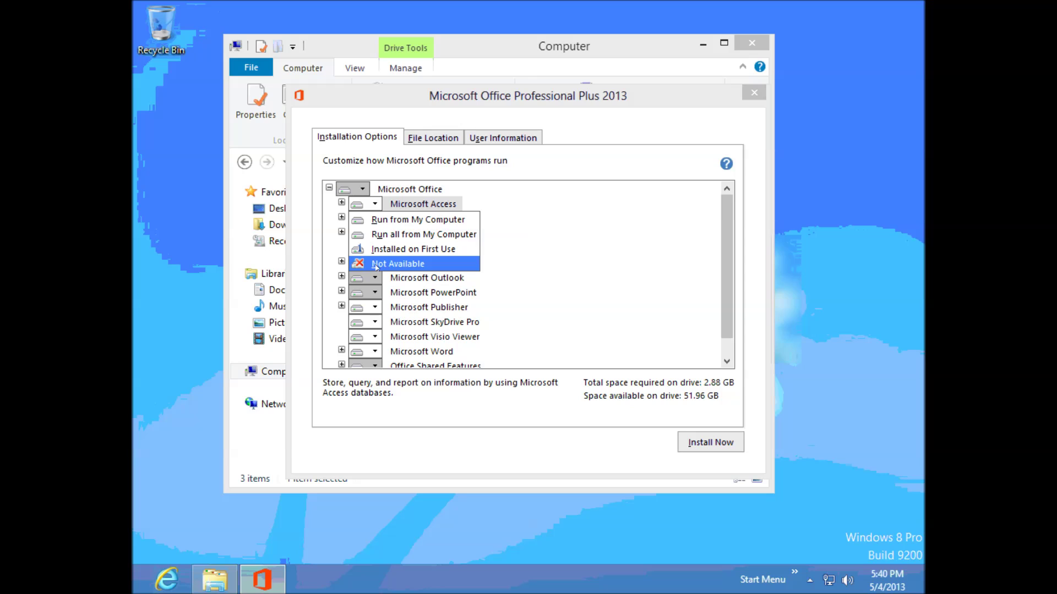
click(374, 266)
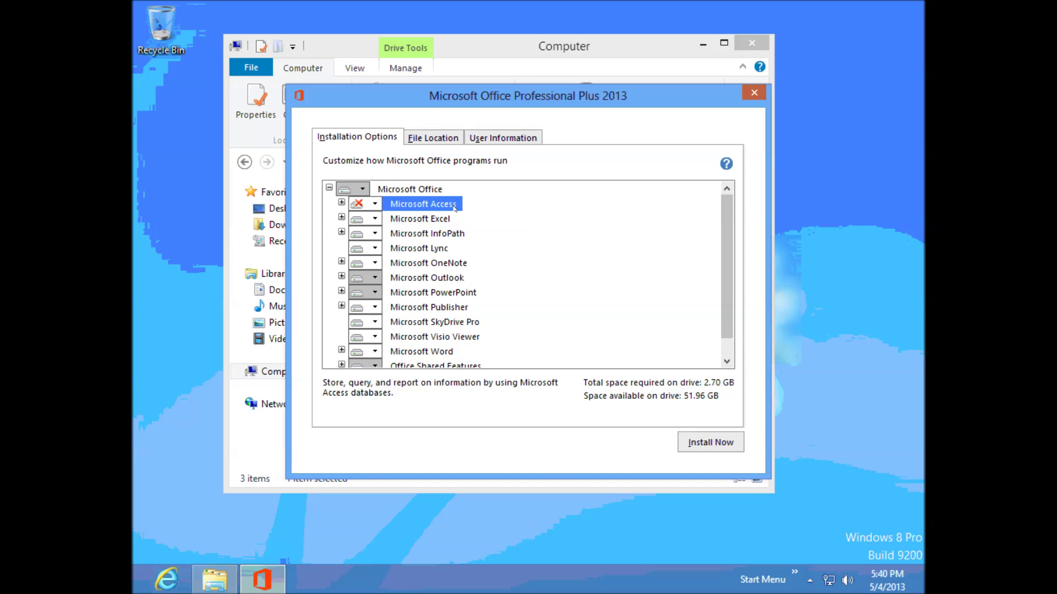
click(374, 233)
click(379, 291)
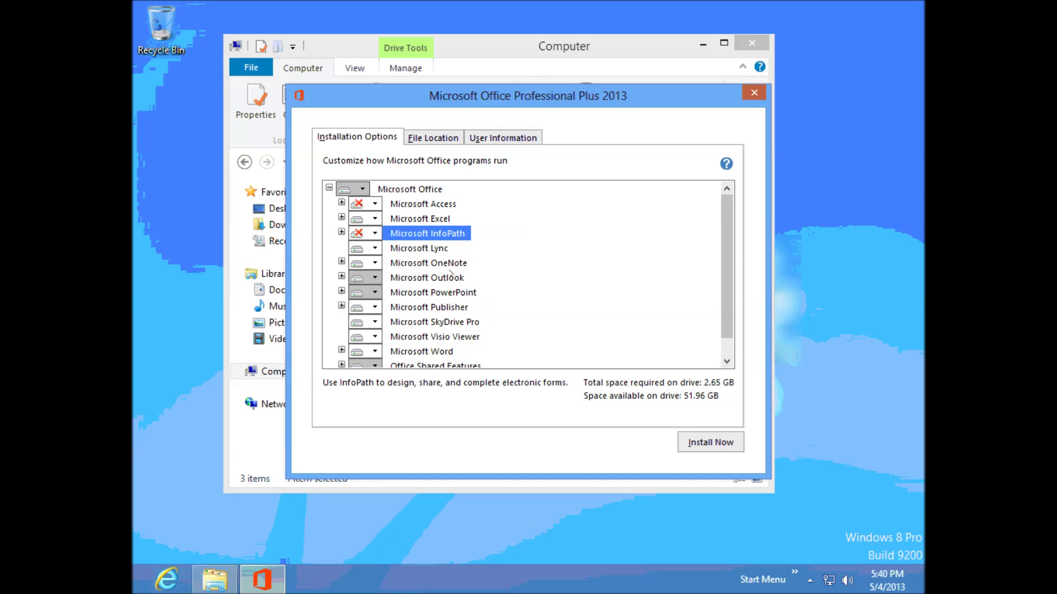
click(410, 249)
click(374, 249)
click(417, 293)
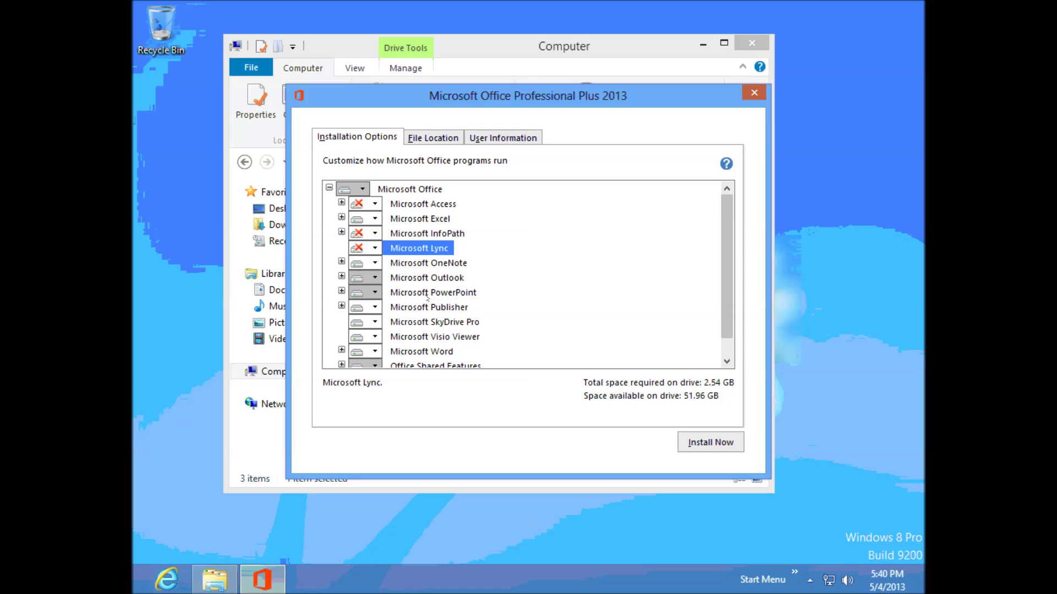
click(375, 262)
click(409, 322)
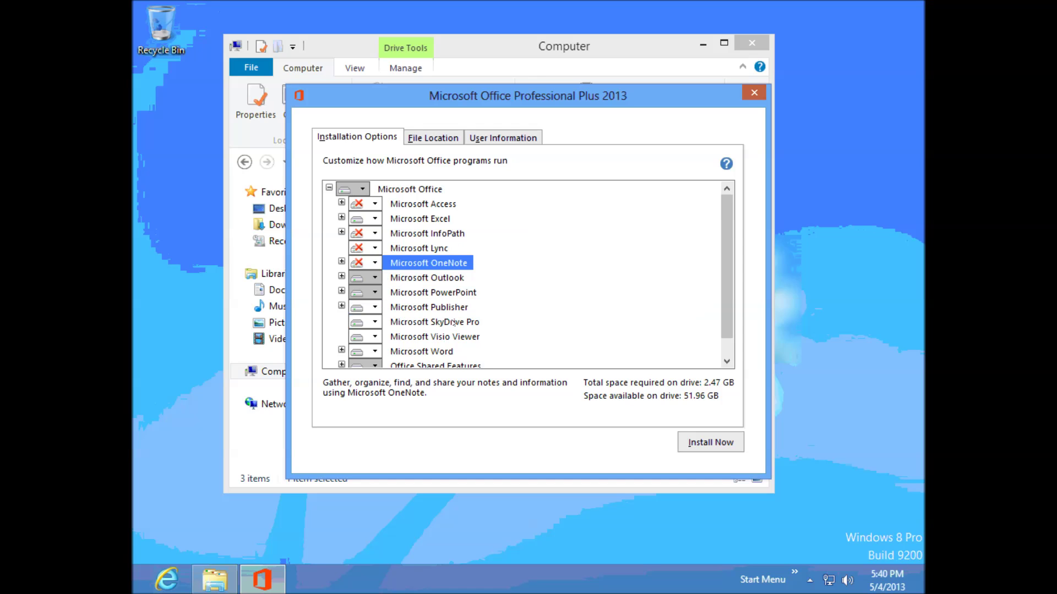
click(376, 278)
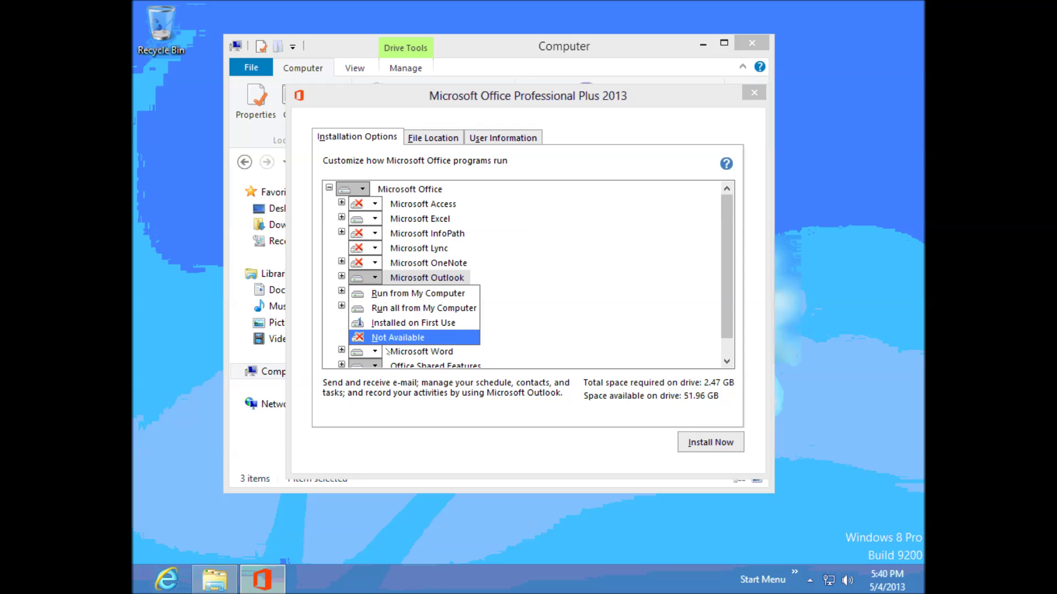
click(398, 338)
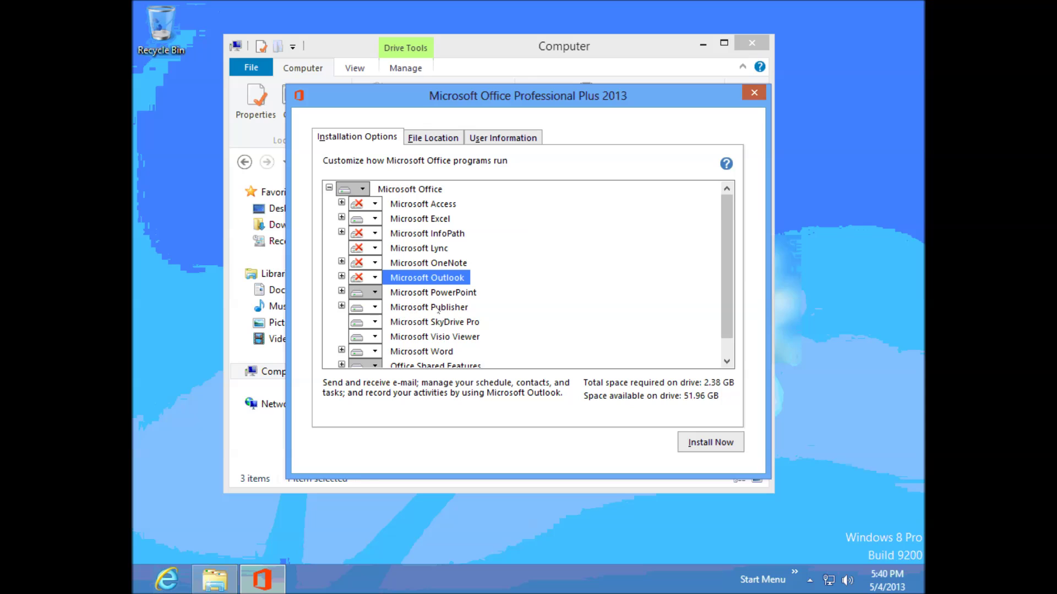
- Exclude Publisher, SkyDrive Pro and Visio Viewer from the installation
click(375, 307)
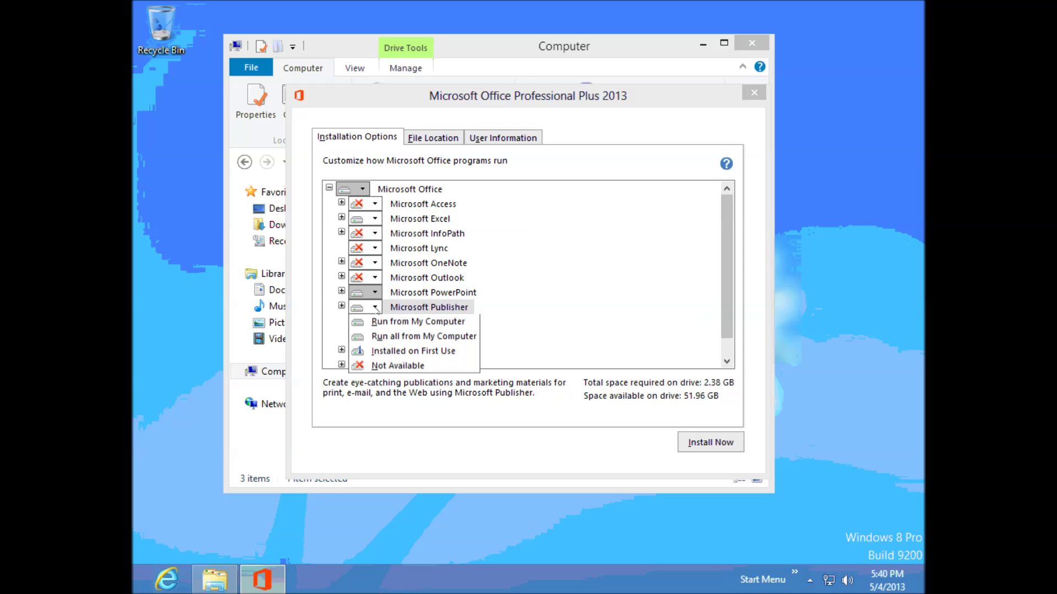
click(375, 366)
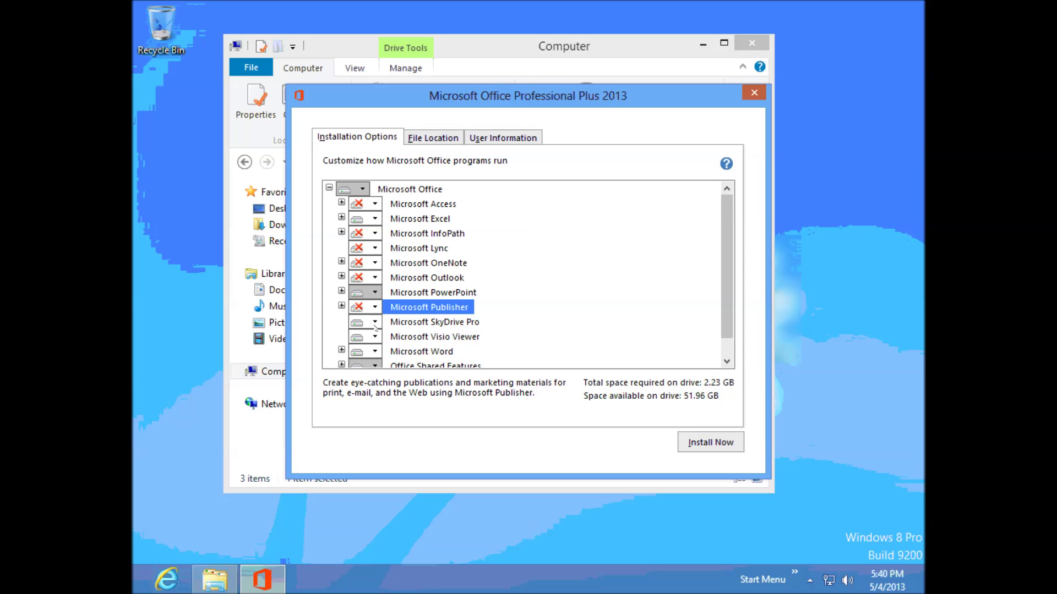
click(375, 322)
click(376, 367)
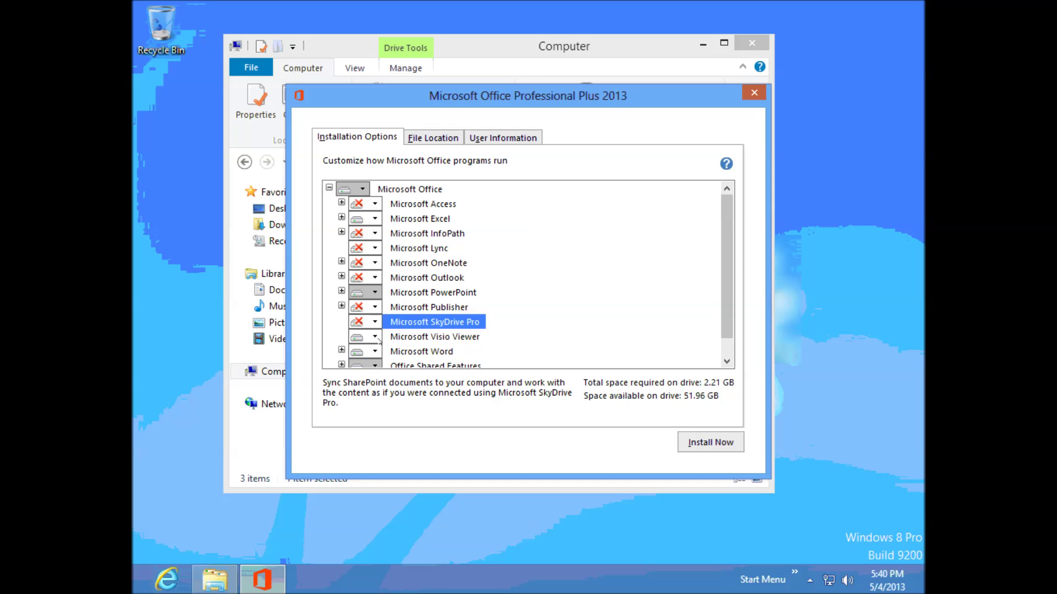
click(374, 337)
click(378, 368)
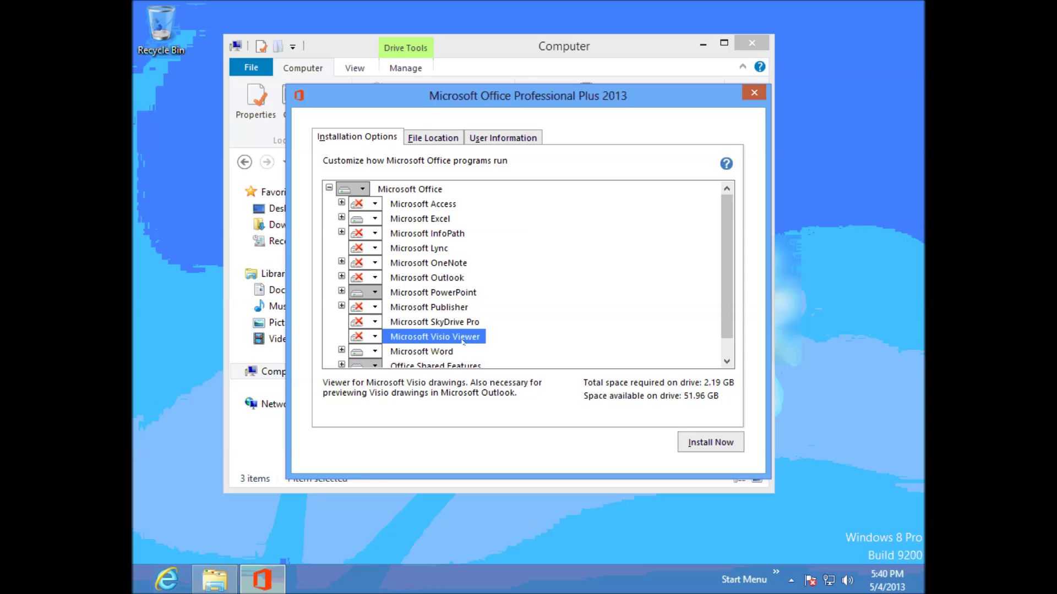
click(375, 337)
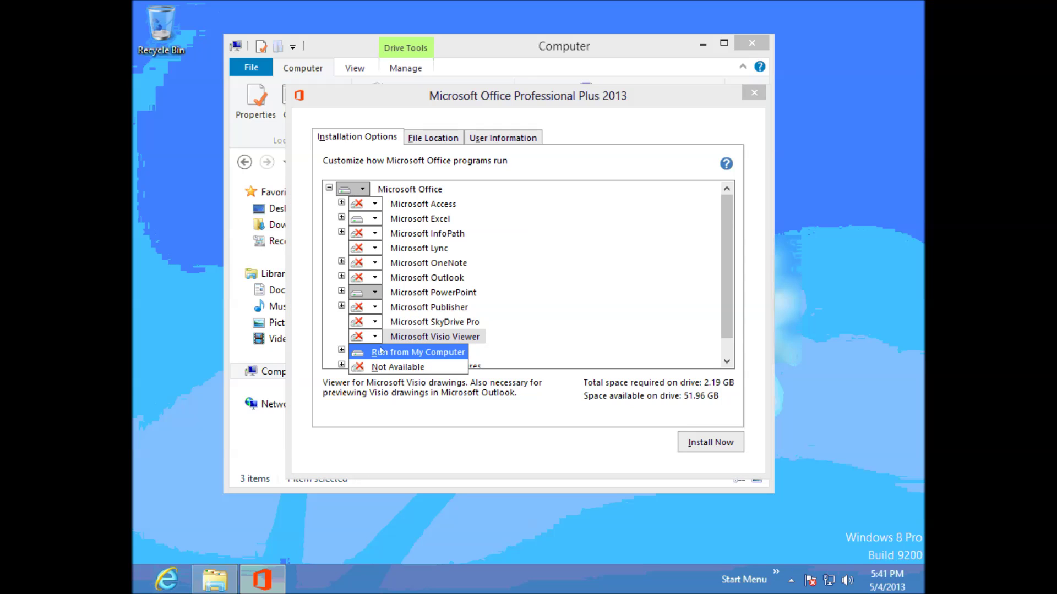
click(379, 353)
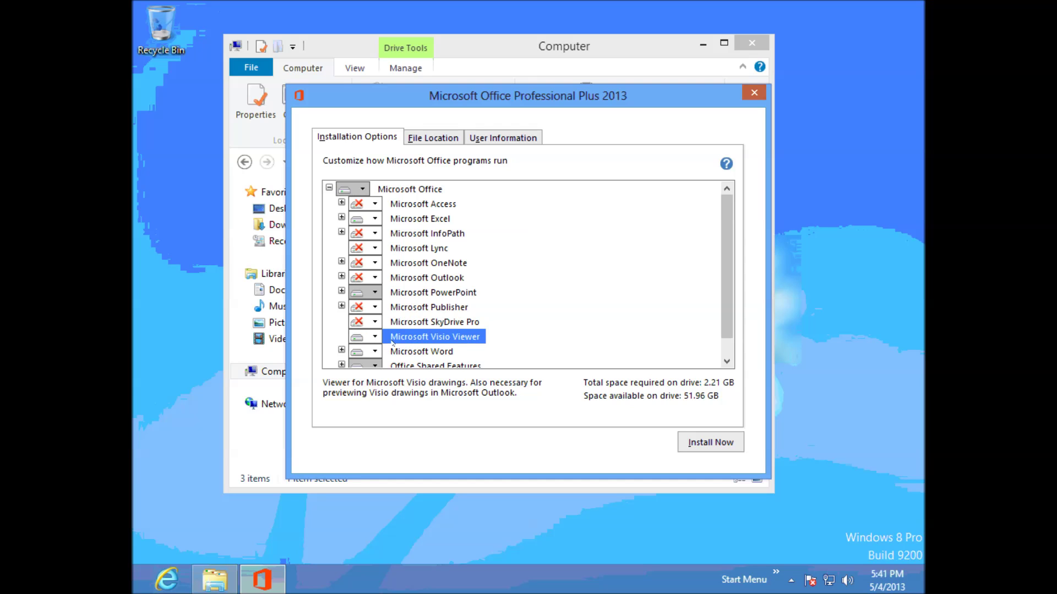
click(376, 337)
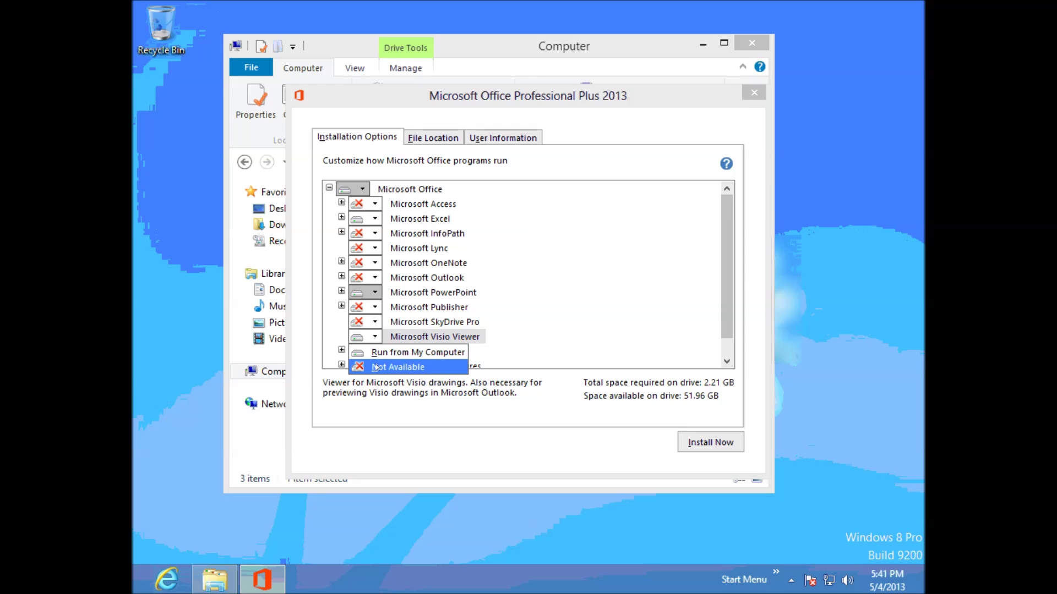
click(372, 366)
click(727, 362)
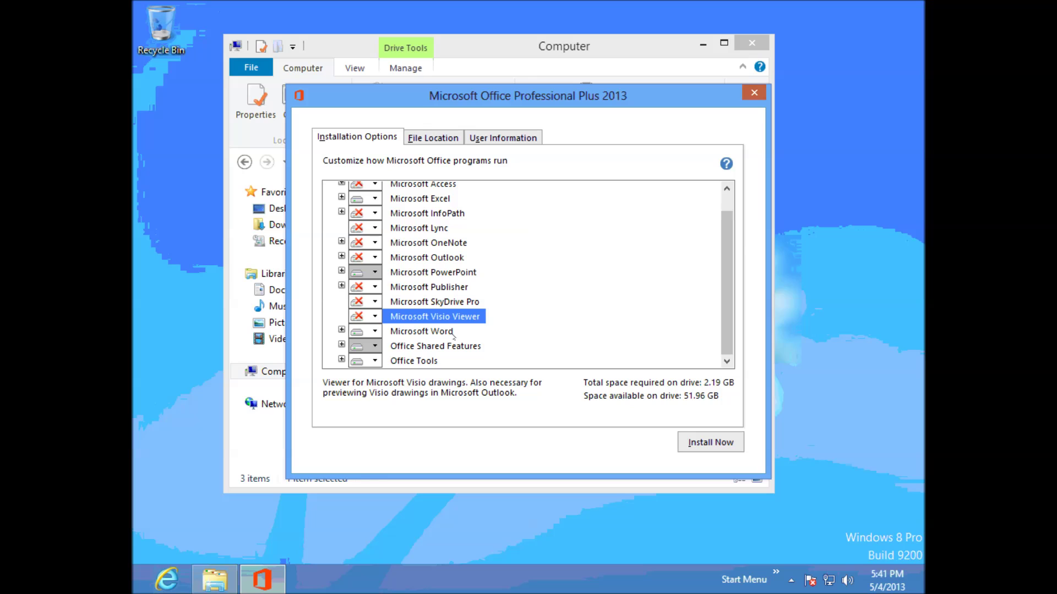
- Keep Office Shared Features installed locally and review the Word, Excel and PowerPoint descriptions
click(374, 346)
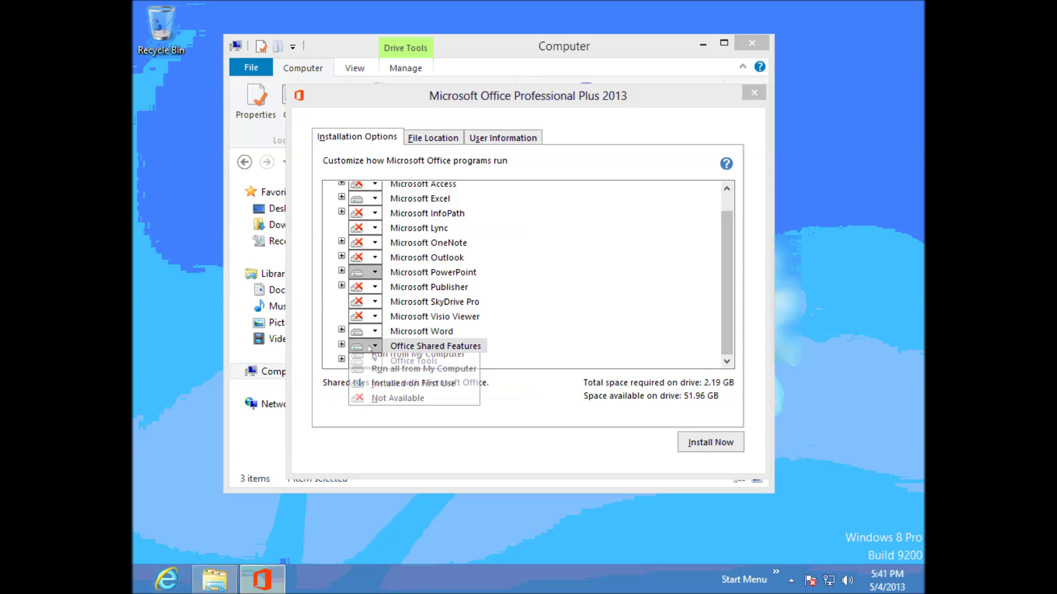
click(383, 404)
click(375, 361)
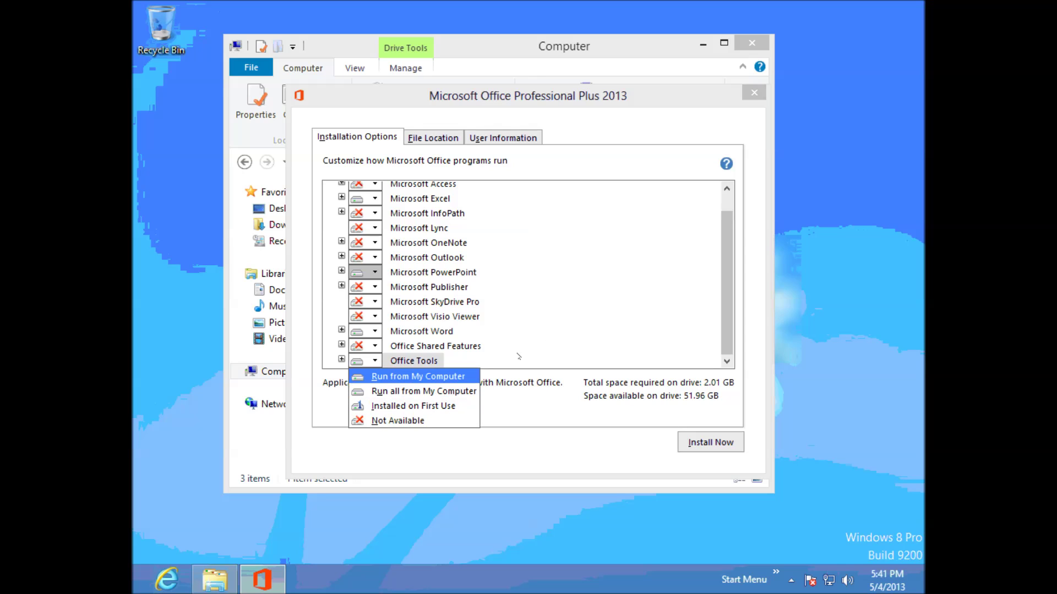
click(374, 359)
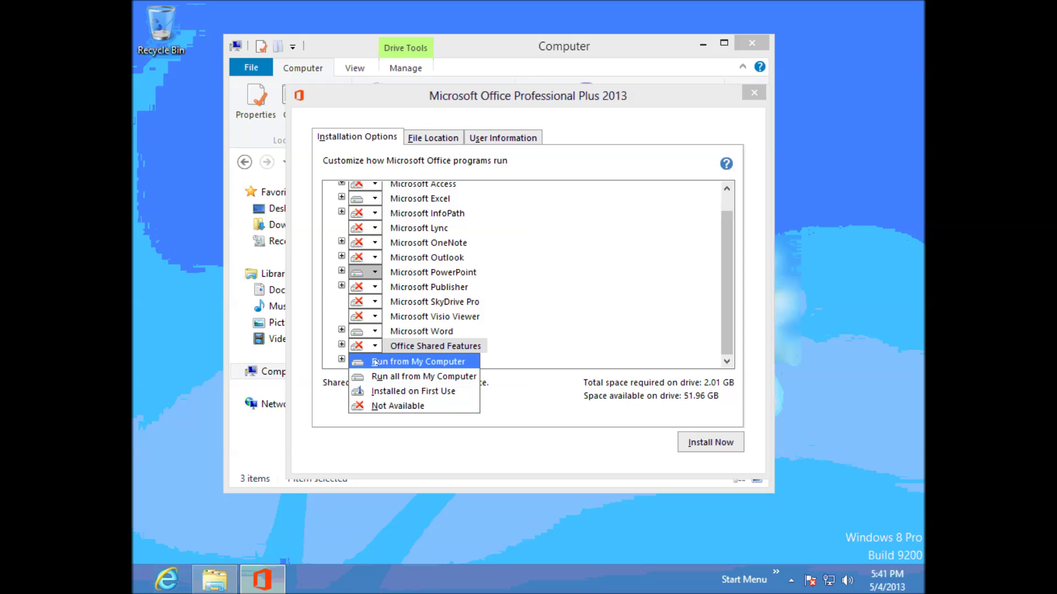
click(389, 362)
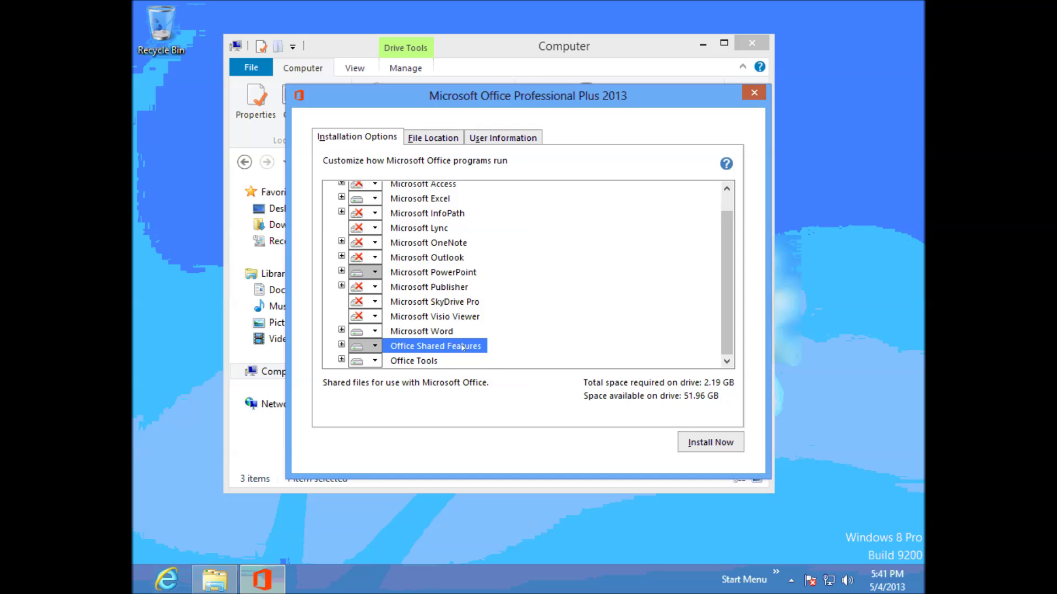
click(436, 331)
scroll(510, 306, up, 1)
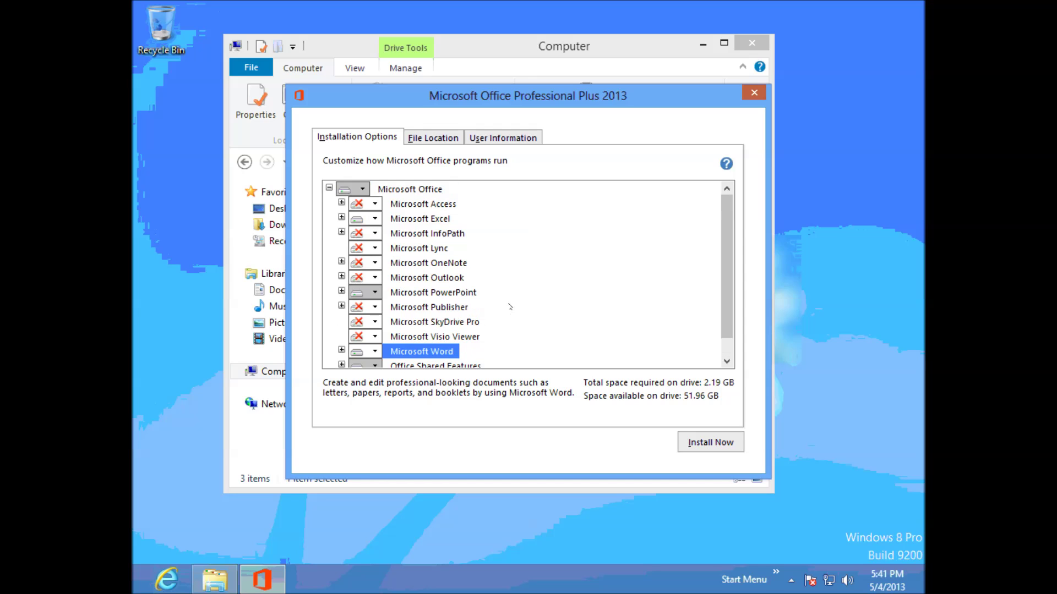
click(438, 219)
click(437, 293)
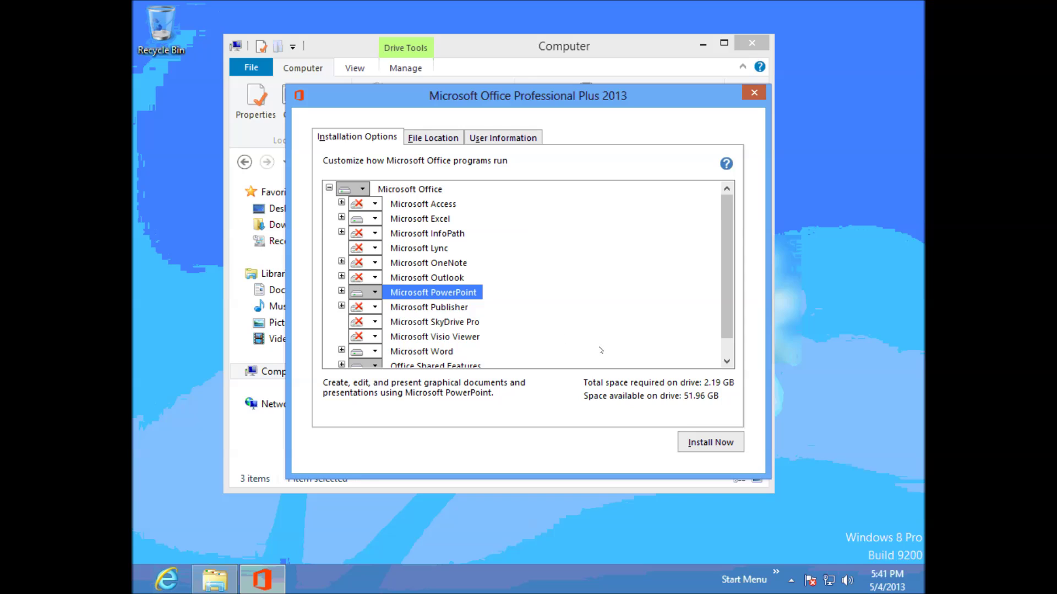
- Install the selected Office programs and close setup once installation finishes
click(726, 444)
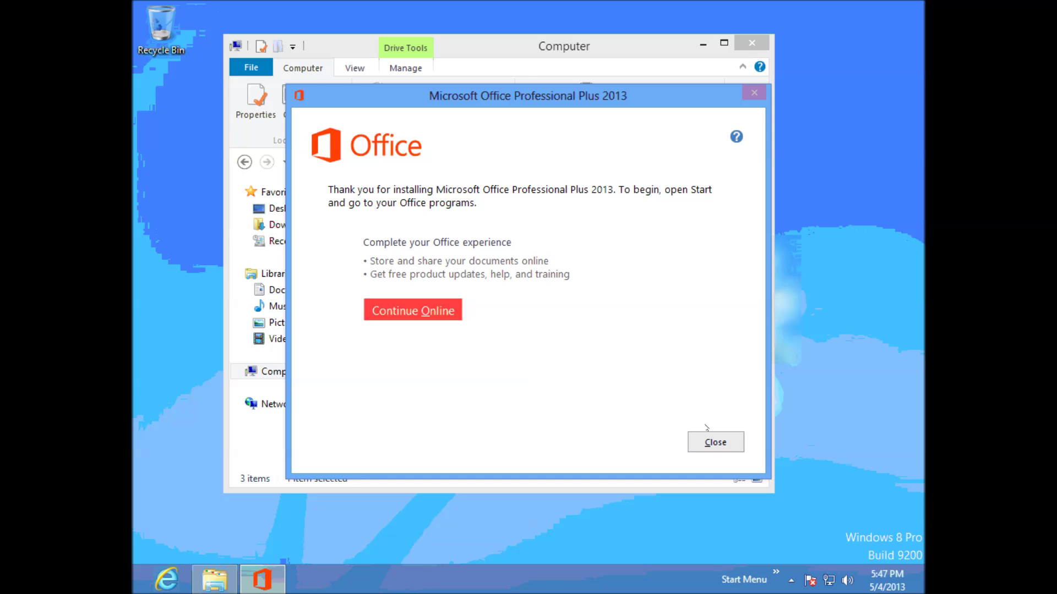
click(712, 439)
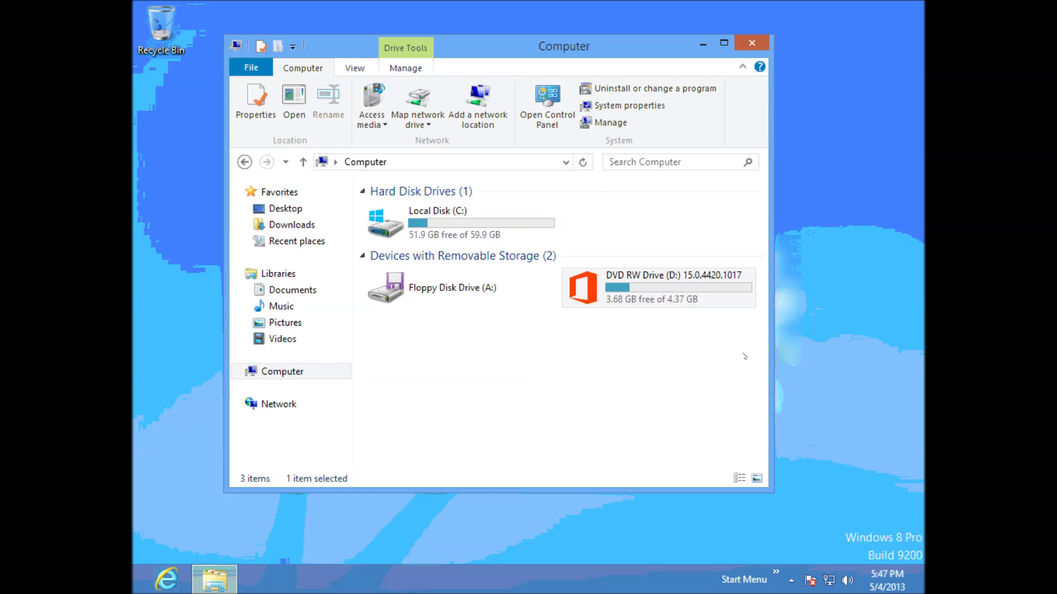
- Search for 'winword' from the Start screen and launch Word 2013
key(super+x)
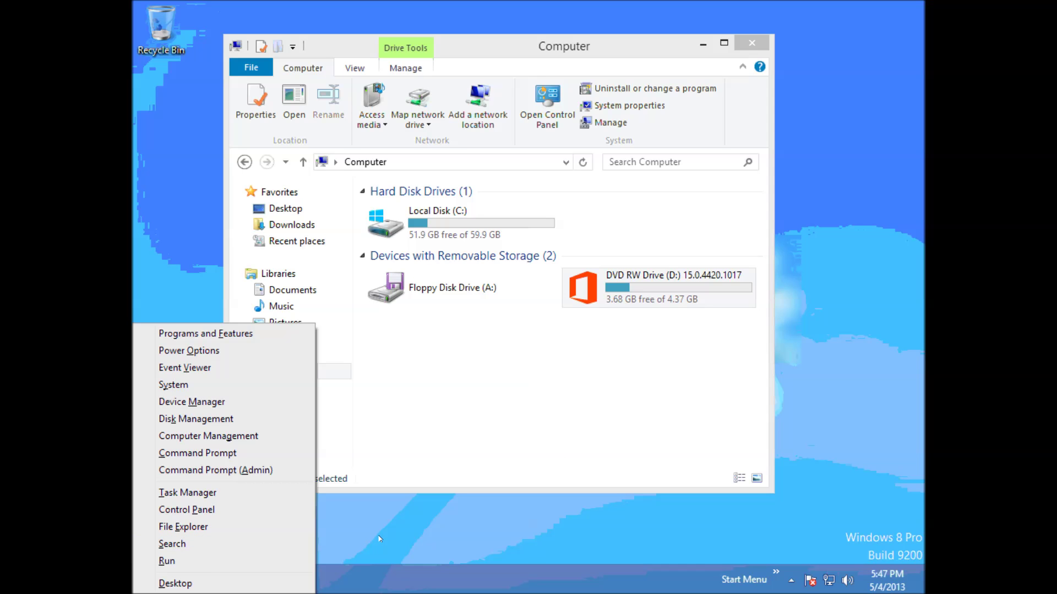
key(super)
key(super+c)
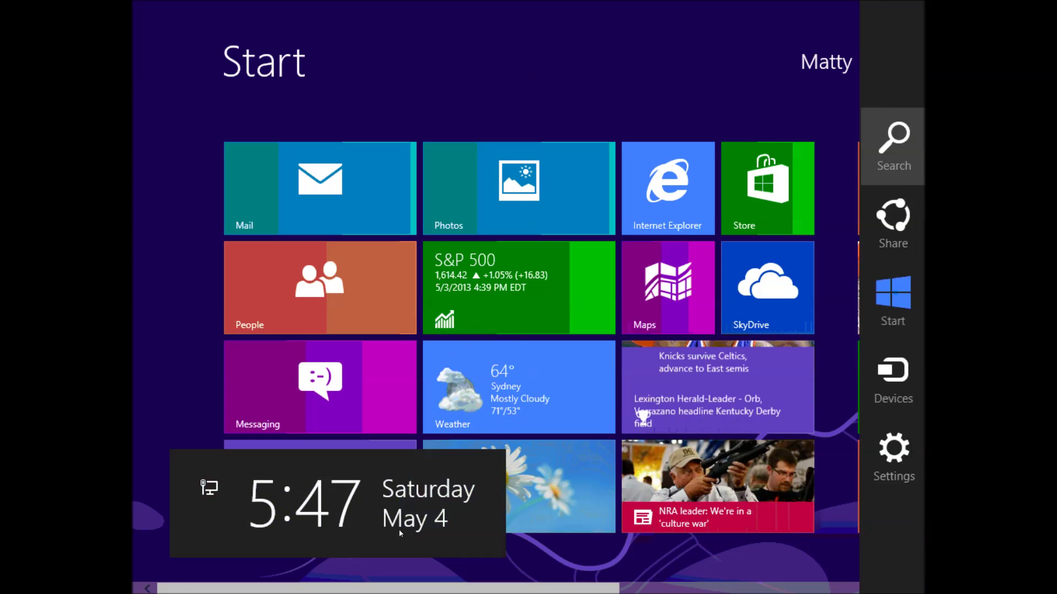
click(892, 140)
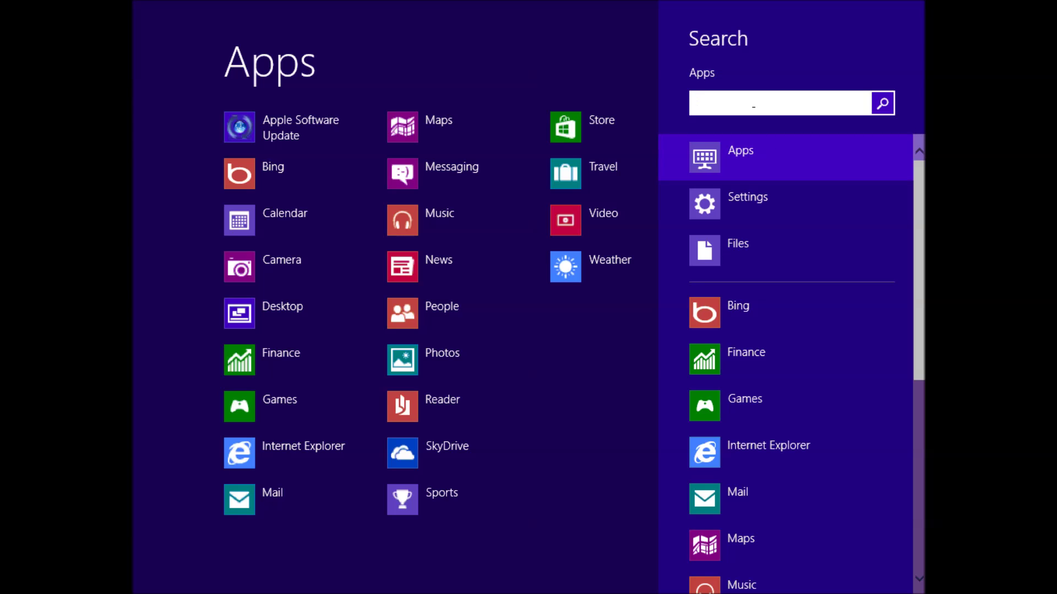
text(win)
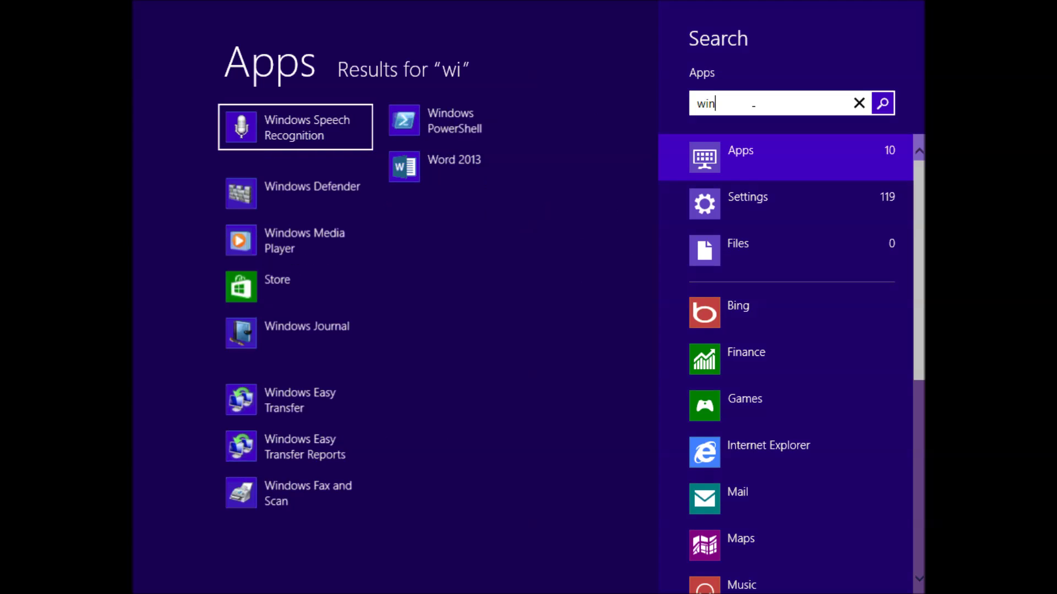
text(word)
key(Return)
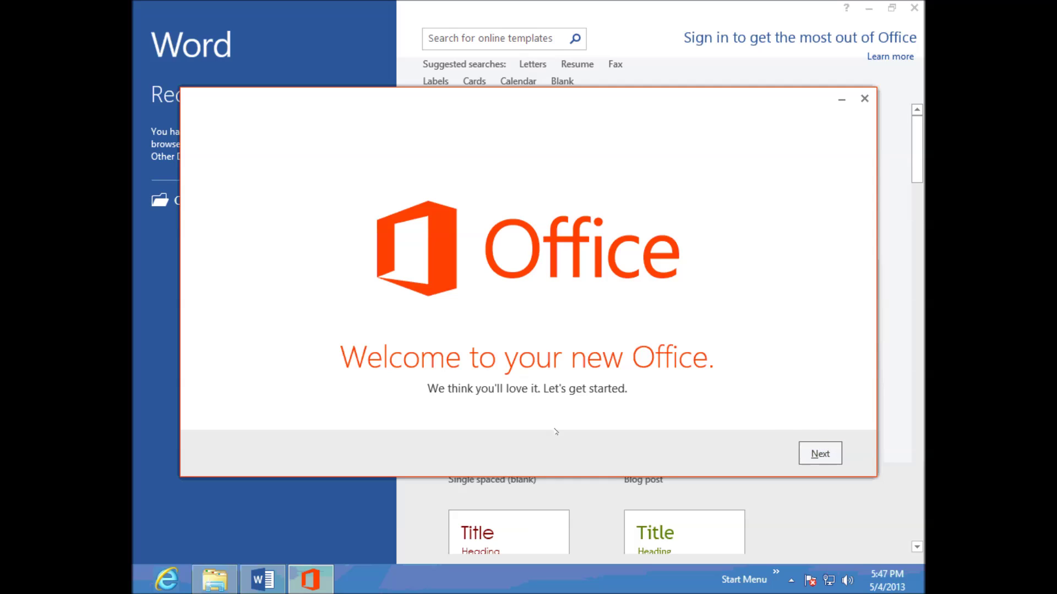
- Dismiss the Office welcome dialog and close the introduction window
click(826, 460)
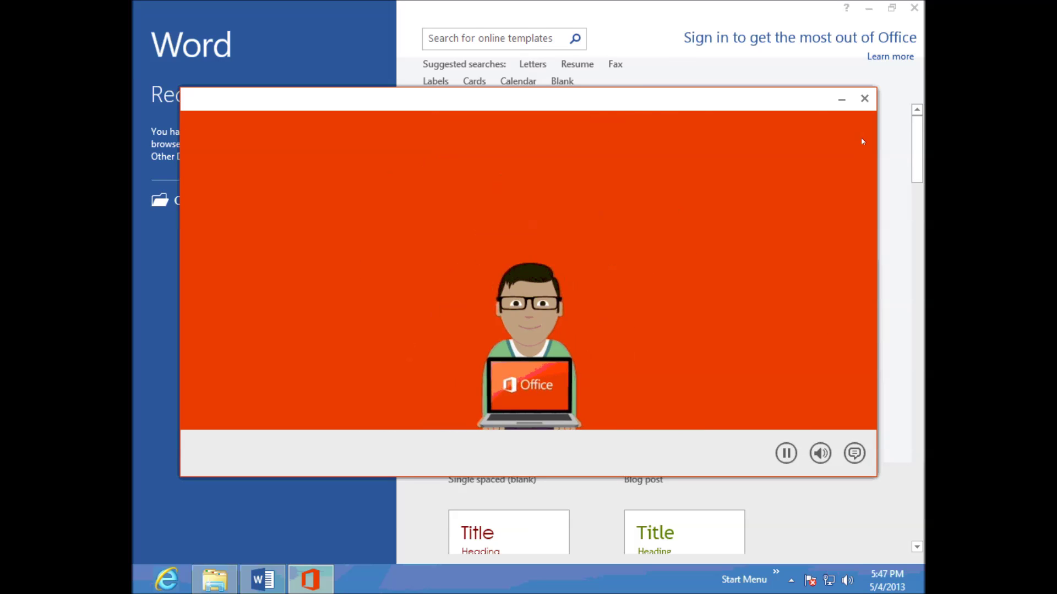
click(863, 99)
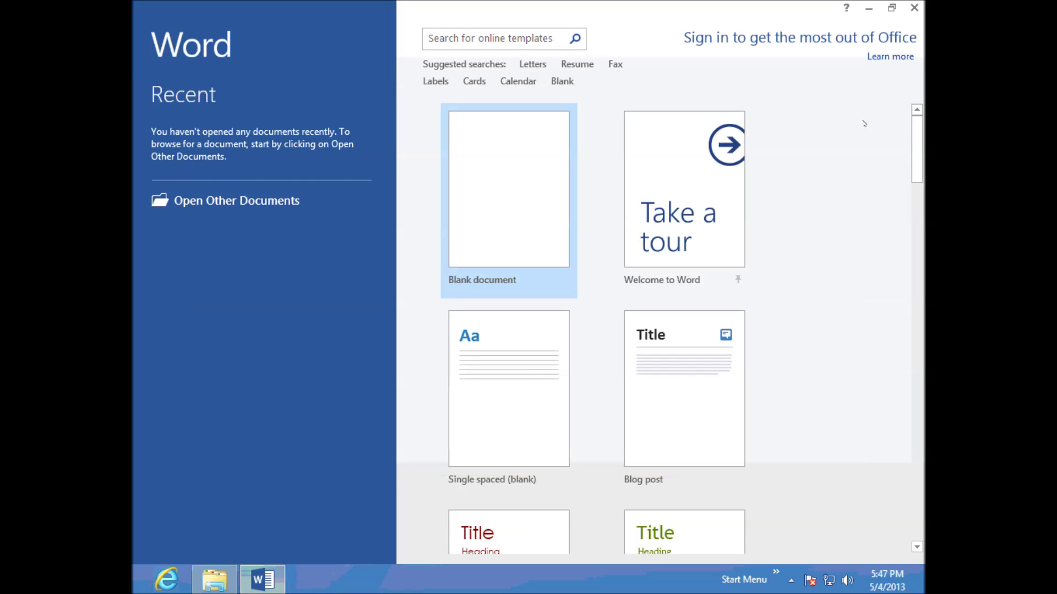